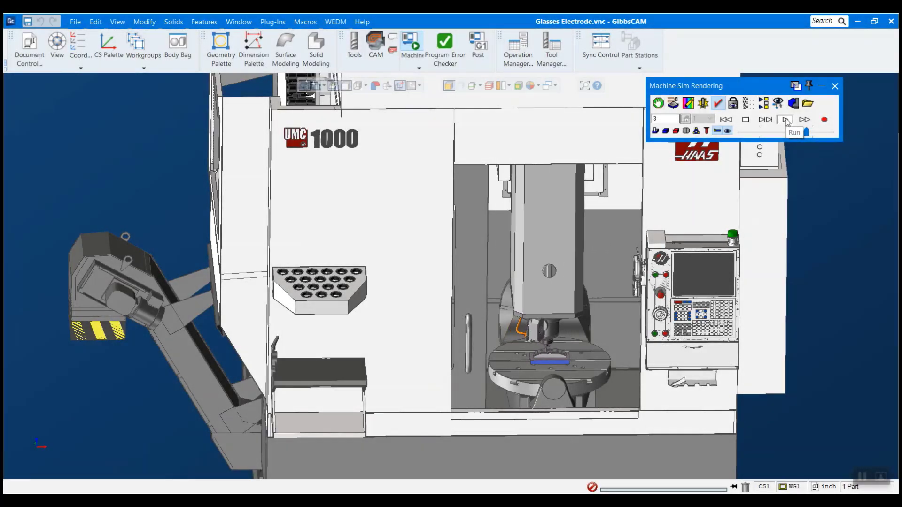
- Run the machine simulation of the glasses electrode part on the Haas UMC-1000, and stop it
{"action": "left_click", "coordinate": [787, 121]}
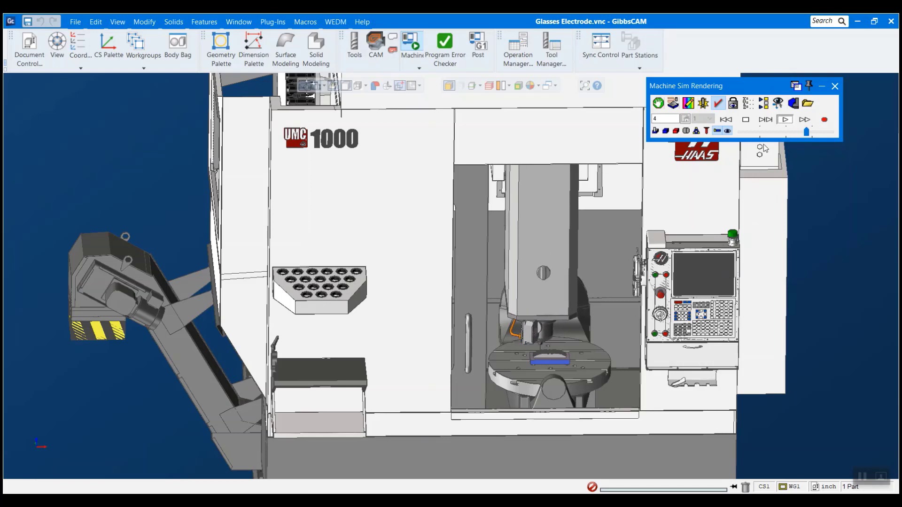
{"action": "left_click", "coordinate": [745, 120]}
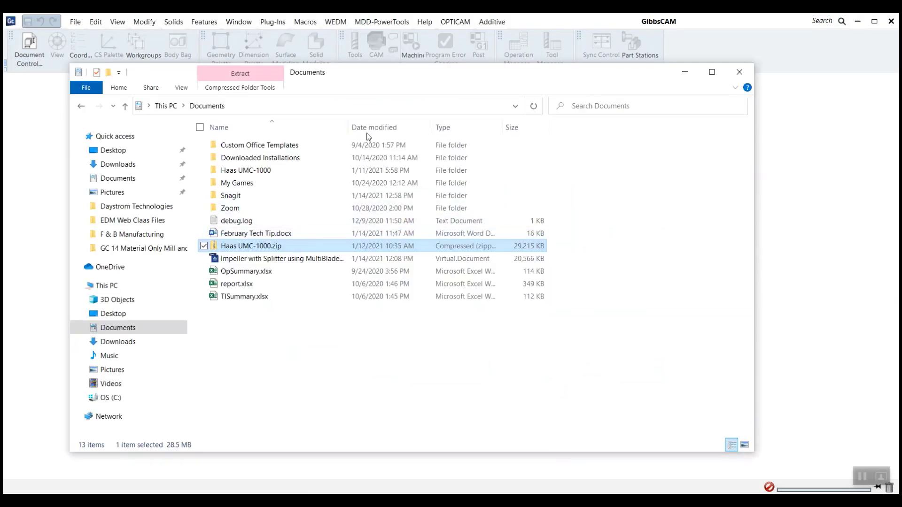
- Load the Haas UMC-1000.zip package from the Documents folder into GibbsCAM to extract its files
{"action": "left_click_drag", "start_coordinate": [348, 75], "coordinate": [293, 107]}
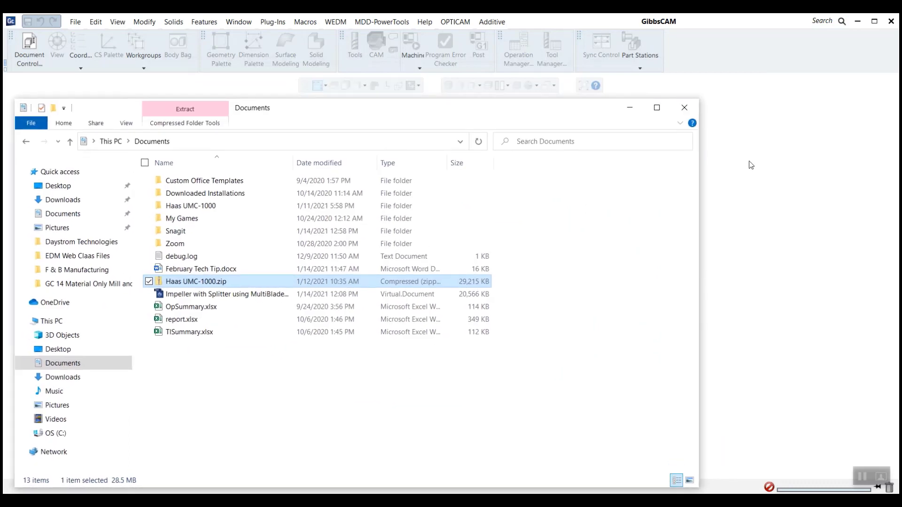
{"action": "left_click_drag", "start_coordinate": [366, 111], "coordinate": [376, 97]}
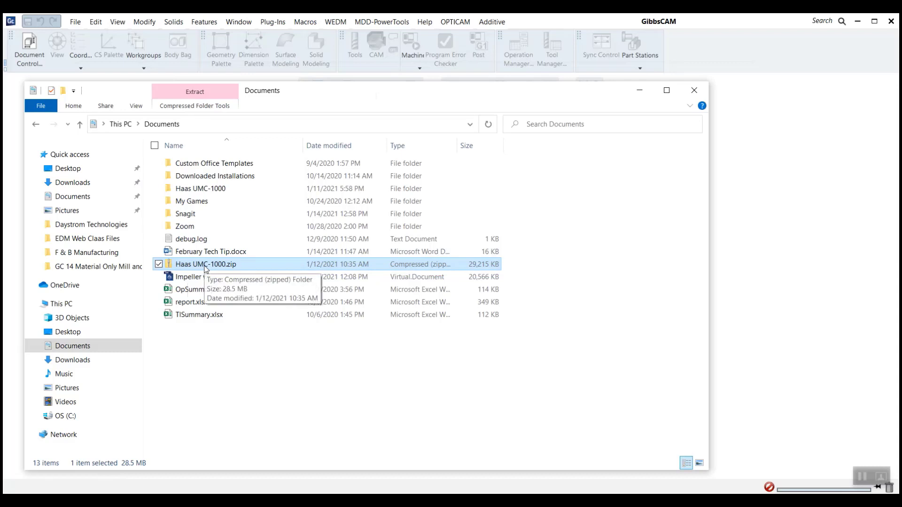
{"action": "left_click_drag", "start_coordinate": [205, 268], "coordinate": [752, 262]}
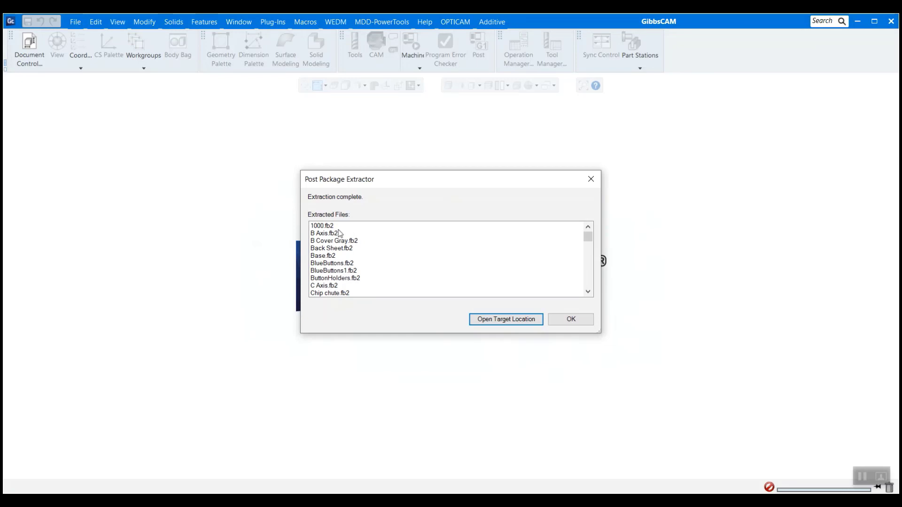
- Look through the list of extracted files in the Post Package Extractor report
{"action": "left_click", "coordinate": [338, 230]}
{"action": "left_click", "coordinate": [348, 240]}
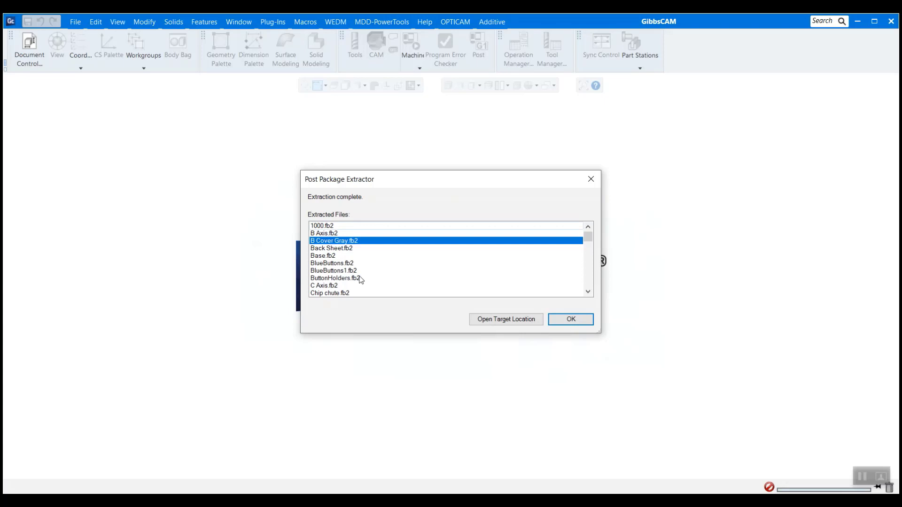
{"action": "scroll", "coordinate": [358, 265], "scroll_direction": "down", "scroll_amount": 7}
{"action": "scroll", "coordinate": [358, 265], "scroll_direction": "down", "scroll_amount": 12}
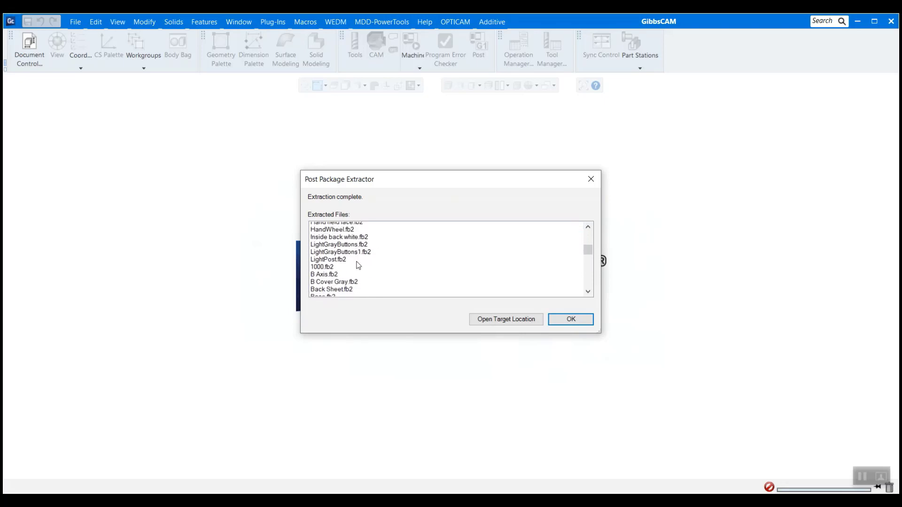
{"action": "scroll", "coordinate": [358, 265], "scroll_direction": "up", "scroll_amount": 4}
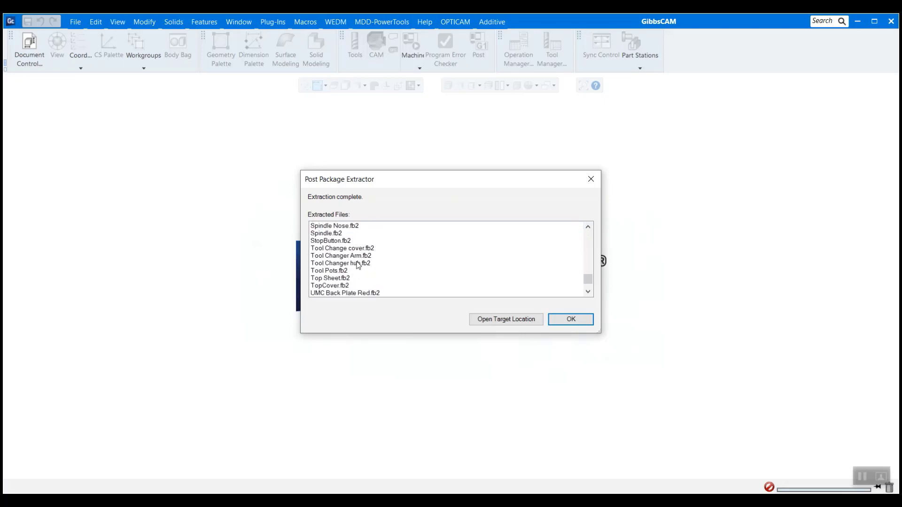
{"action": "scroll", "coordinate": [358, 263], "scroll_direction": "down", "scroll_amount": 3}
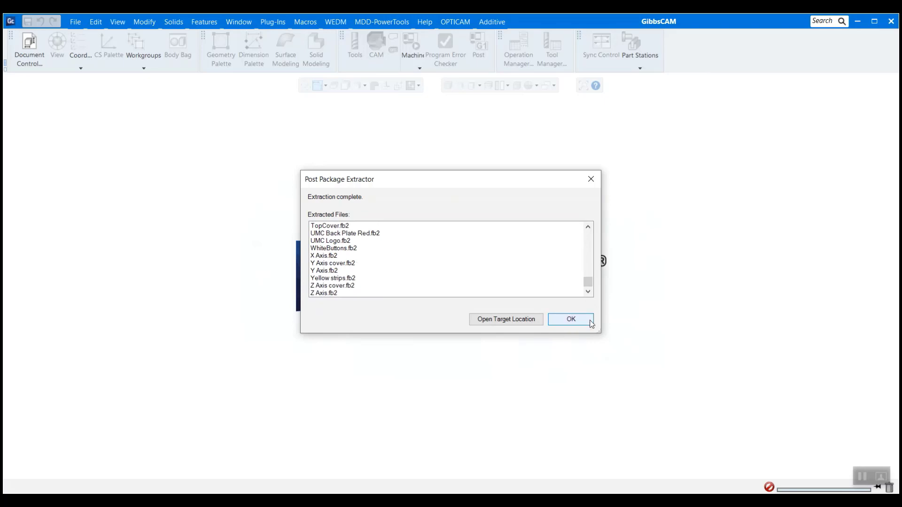
- Open the extraction target location and examine the machine model files in MachineSim's Haas UMC-1000 folder
{"action": "left_click", "coordinate": [497, 324]}
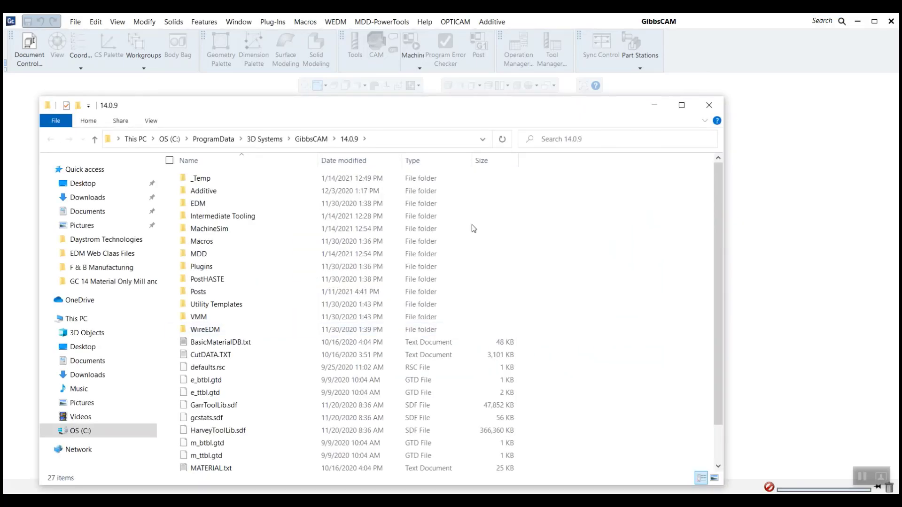
{"action": "left_click_drag", "start_coordinate": [471, 93], "coordinate": [474, 81]}
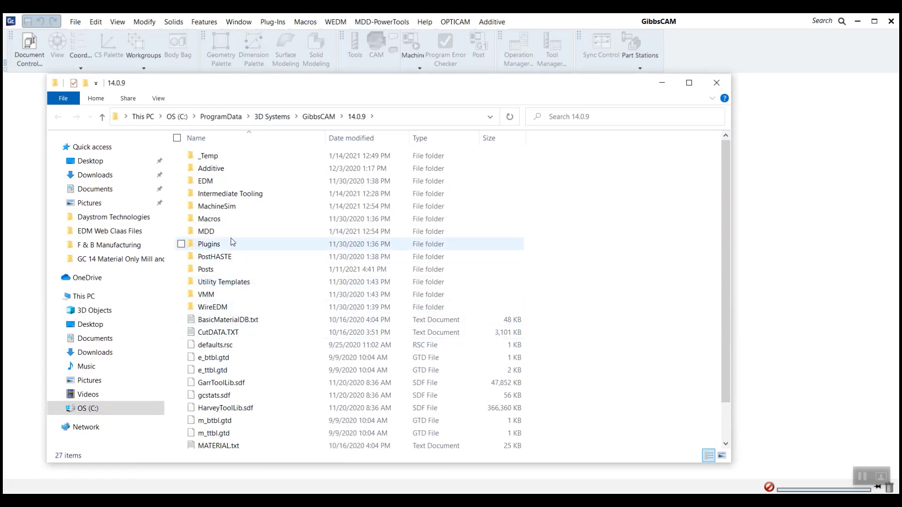
{"action": "double_click", "coordinate": [230, 207]}
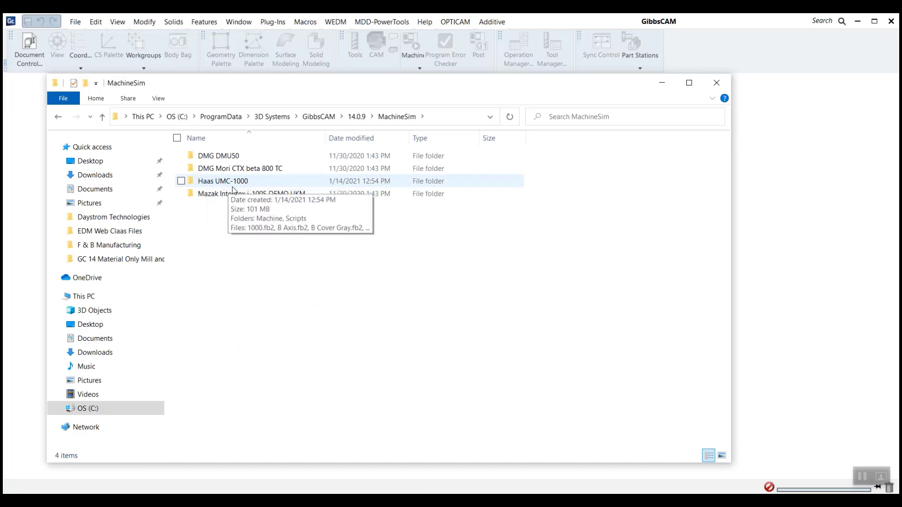
{"action": "double_click", "coordinate": [232, 188]}
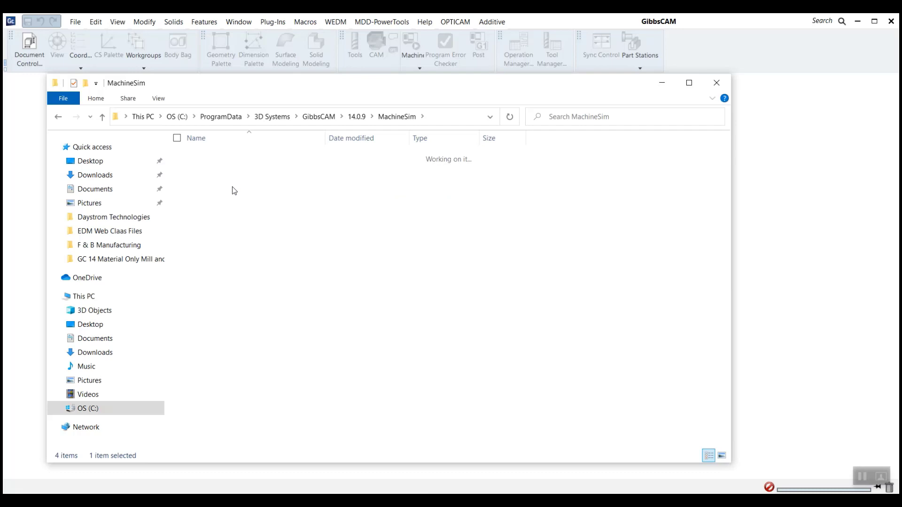
{"action": "scroll", "coordinate": [250, 282], "scroll_direction": "down", "scroll_amount": 5}
{"action": "scroll", "coordinate": [271, 356], "scroll_direction": "down", "scroll_amount": 4}
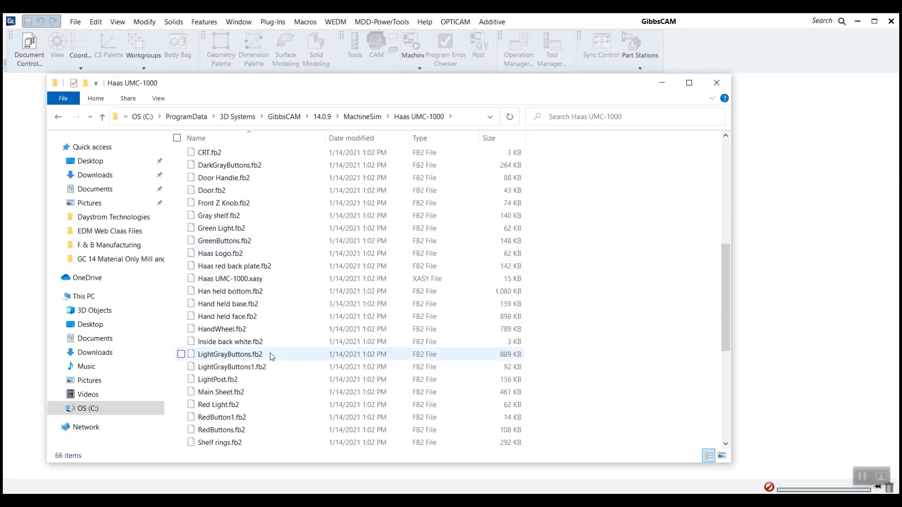
{"action": "scroll", "coordinate": [268, 376], "scroll_direction": "up", "scroll_amount": 9}
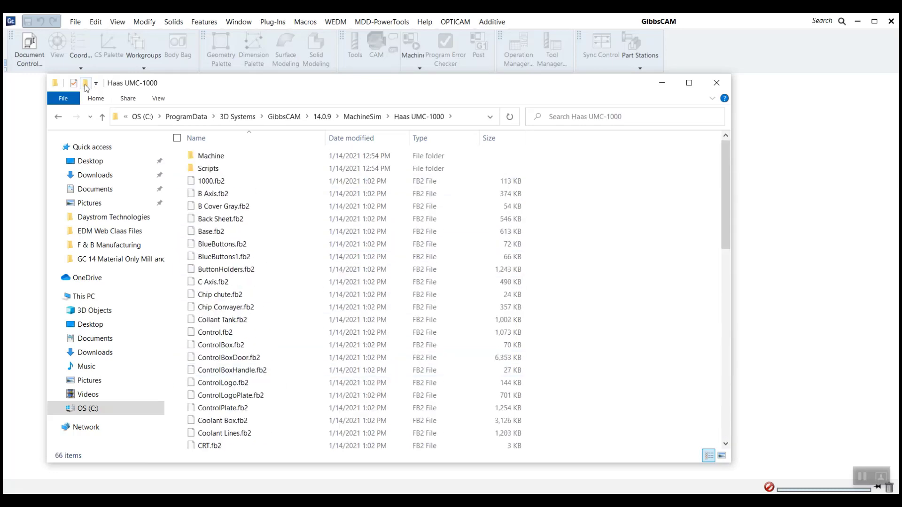
- Check the MDD folder for Haas UMC-1000.mdd, and close the folder window and the extraction report
{"action": "left_click", "coordinate": [58, 116]}
{"action": "left_click", "coordinate": [58, 116]}
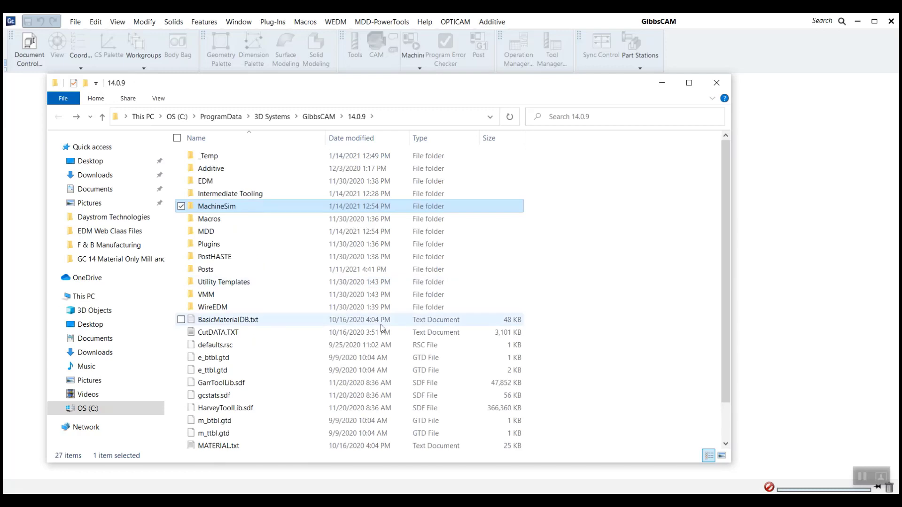
{"action": "double_click", "coordinate": [217, 232]}
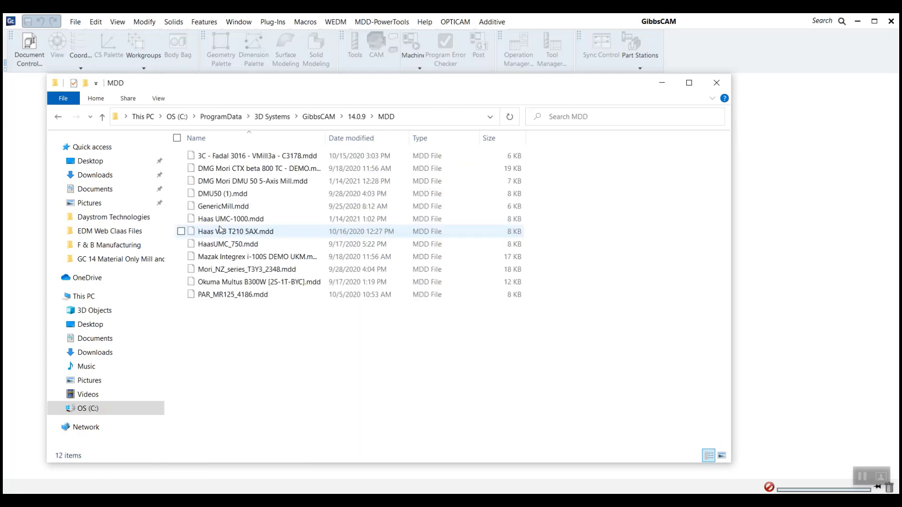
{"action": "left_click", "coordinate": [219, 219]}
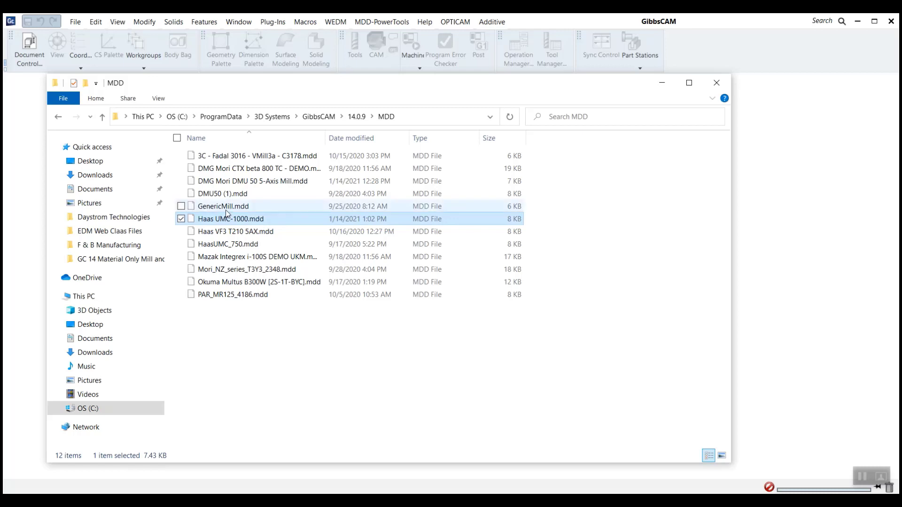
{"action": "left_click", "coordinate": [716, 85]}
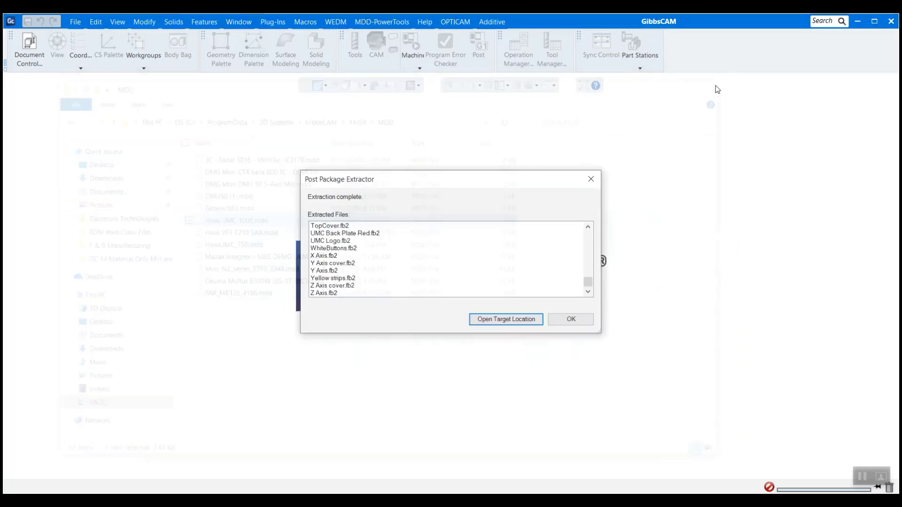
{"action": "left_click", "coordinate": [564, 321]}
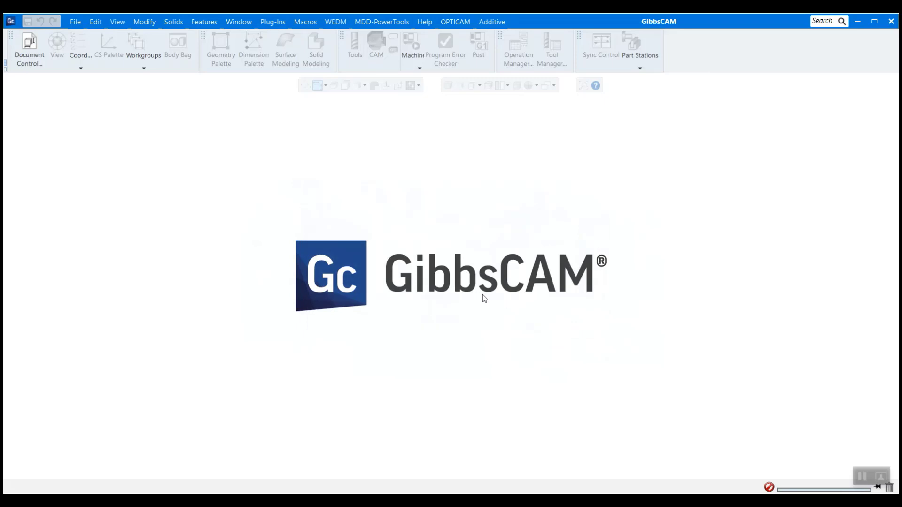
- Open the recent part Impeller with Splitter using MultiBlade Level I.vnc and display its tool and operation lists
{"action": "left_click", "coordinate": [75, 22]}
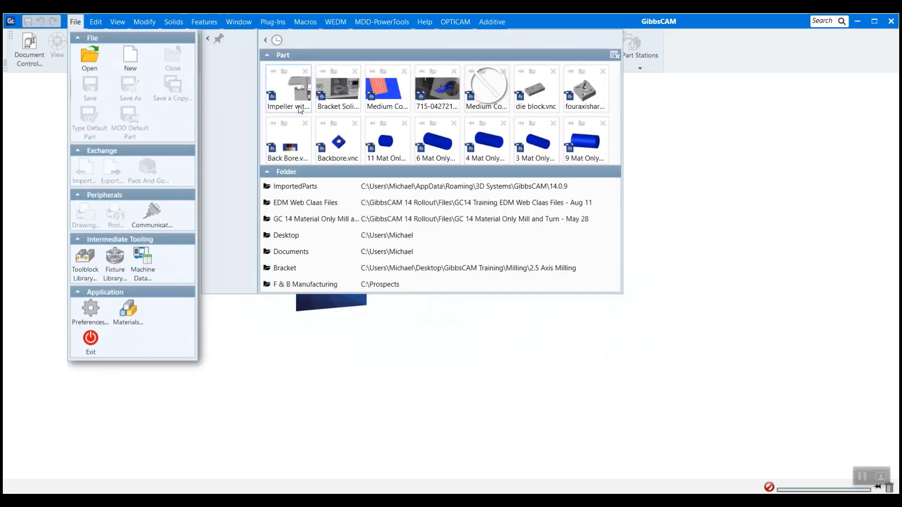
{"action": "left_click", "coordinate": [291, 94]}
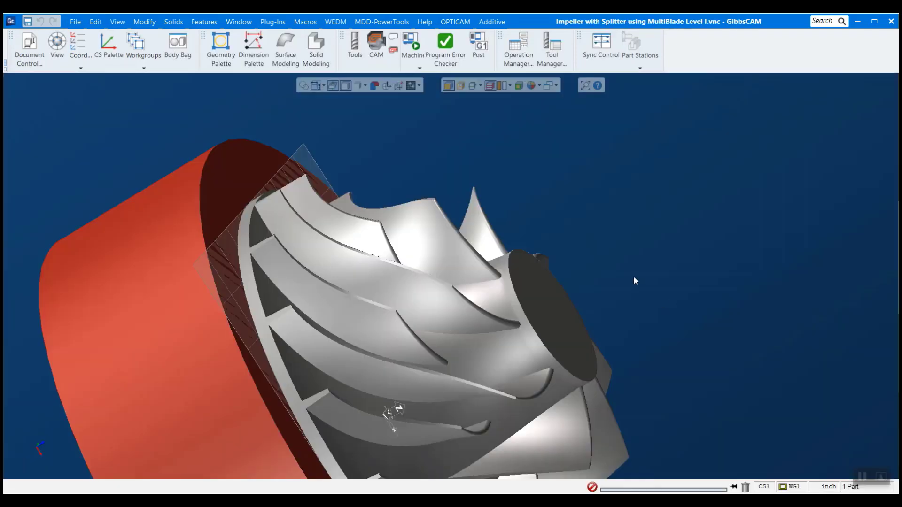
{"action": "scroll", "coordinate": [632, 277], "scroll_direction": "down", "scroll_amount": 3}
{"action": "middle_click_drag", "start_coordinate": [630, 279], "coordinate": [774, 254]}
{"action": "key", "text": "ctrl+f"}
{"action": "left_click", "coordinate": [376, 44]}
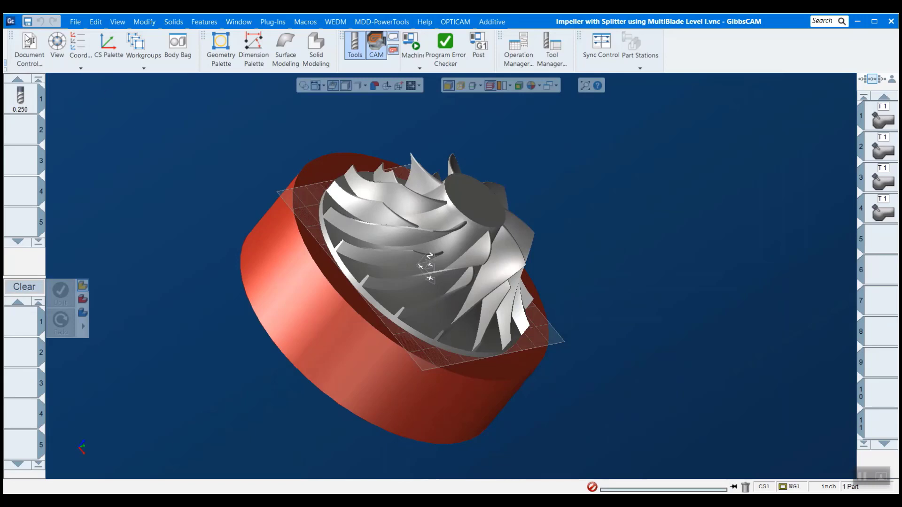
- Set the impeller document's machine to Haas UMC-1000 and close the document settings
{"action": "left_click", "coordinate": [40, 60]}
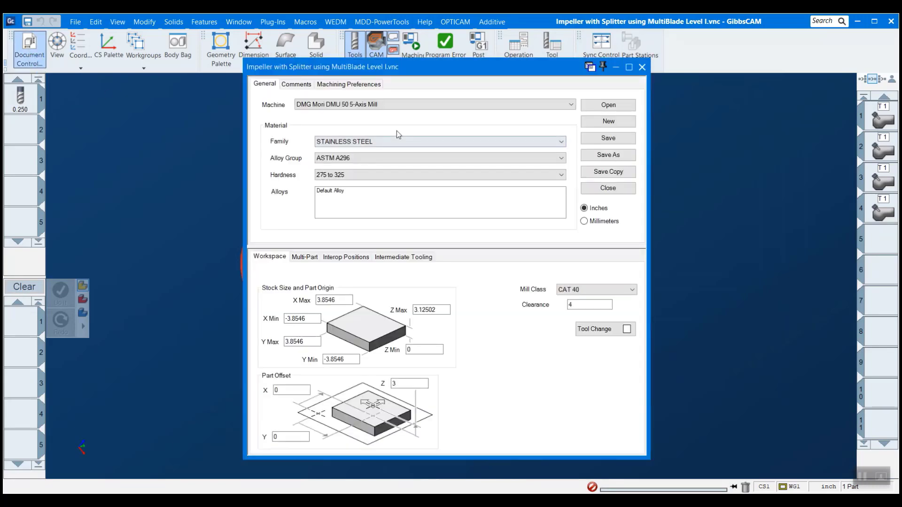
{"action": "left_click", "coordinate": [348, 104]}
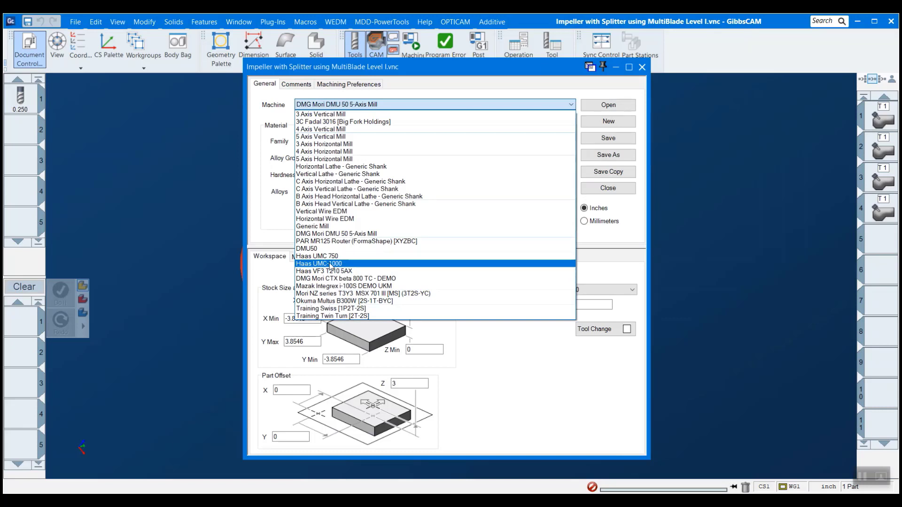
{"action": "left_click", "coordinate": [330, 267]}
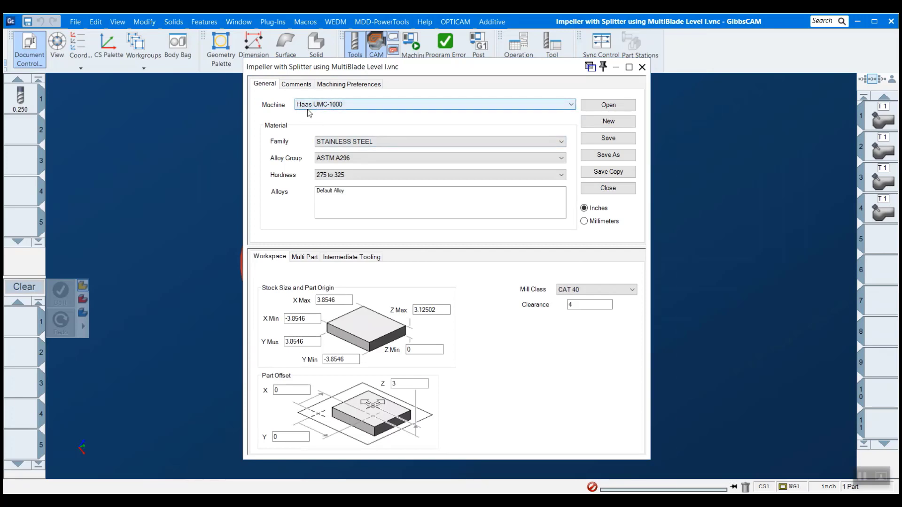
{"action": "left_click", "coordinate": [641, 67]}
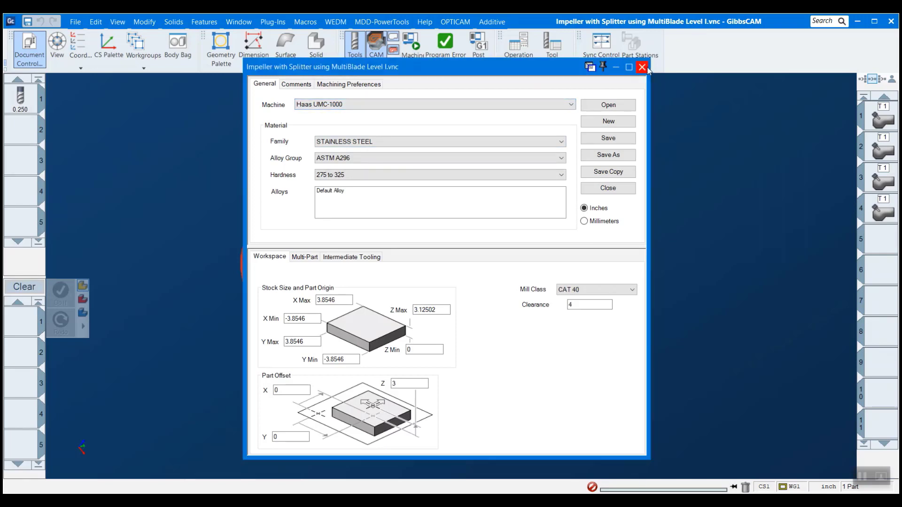
- Start Machine Sim for the impeller and load the Haas UMC-1000 machine model from the application folder
{"action": "left_click", "coordinate": [419, 68]}
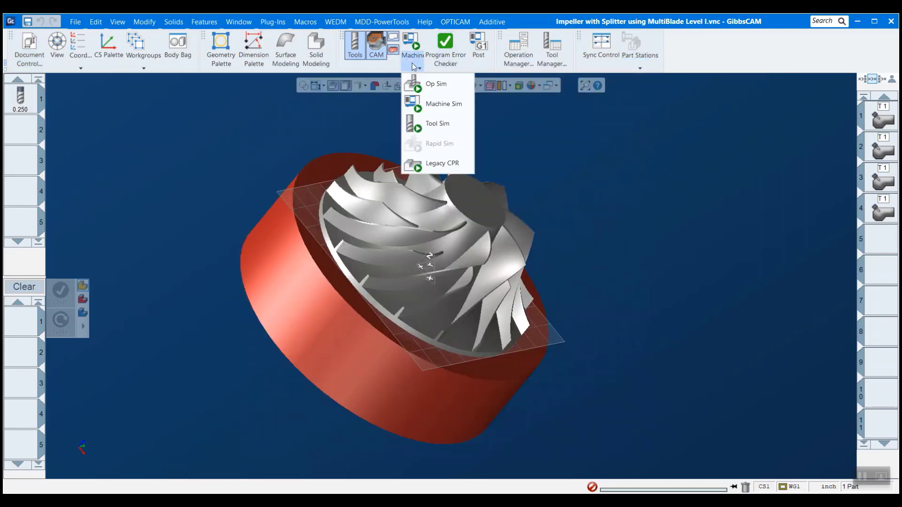
{"action": "left_click", "coordinate": [455, 105]}
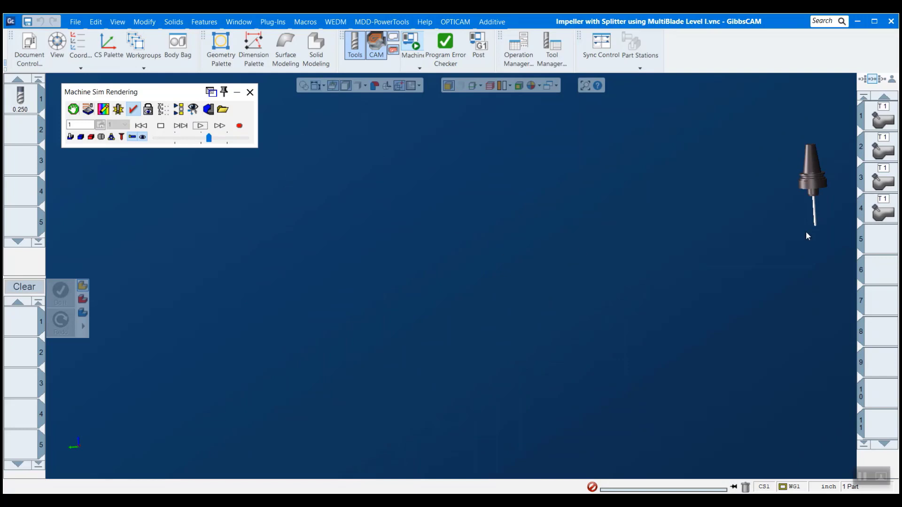
{"action": "left_click", "coordinate": [222, 111]}
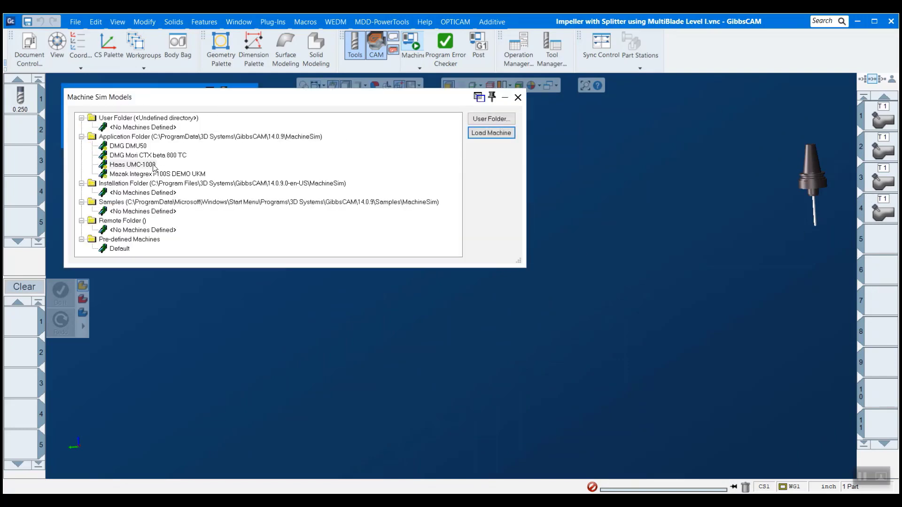
{"action": "left_click", "coordinate": [156, 165]}
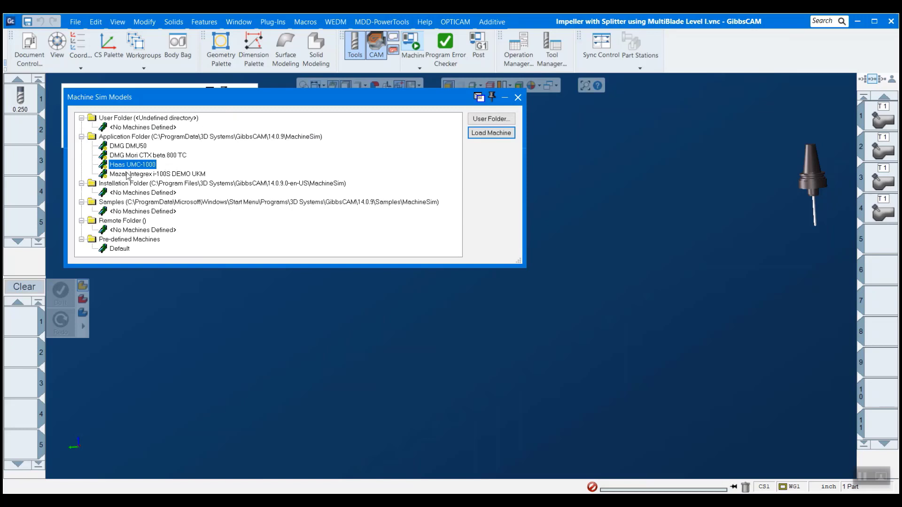
{"action": "left_click", "coordinate": [481, 136]}
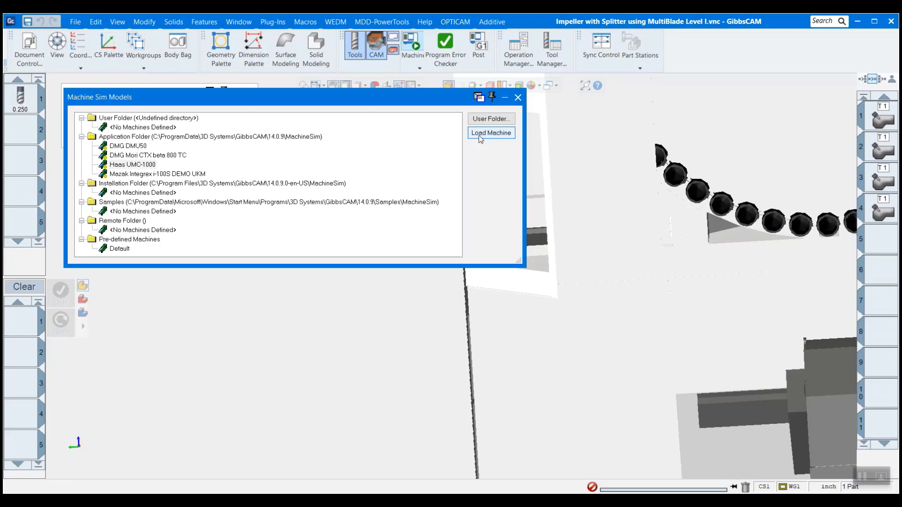
{"action": "left_click", "coordinate": [518, 98]}
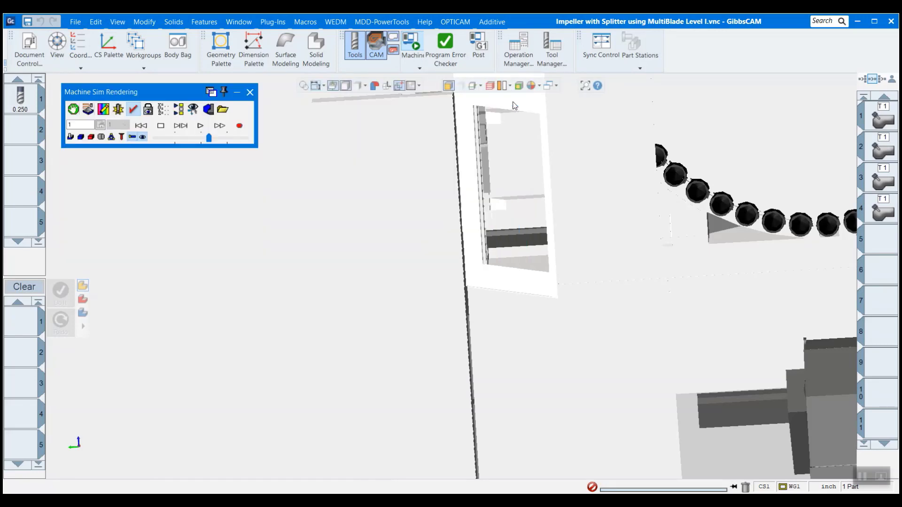
- Examine the loaded Haas UMC-1000 model from the front, including the impeller stock on its rotary table
{"action": "middle_click_drag", "start_coordinate": [594, 280], "coordinate": [441, 243]}
{"action": "middle_click_drag", "start_coordinate": [695, 243], "coordinate": [653, 265]}
{"action": "scroll", "coordinate": [653, 264], "scroll_direction": "up", "scroll_amount": 5}
{"action": "middle_click_drag", "start_coordinate": [450, 163], "coordinate": [754, 215]}
{"action": "left_click_drag", "start_coordinate": [266, 444], "coordinate": [679, 164]}
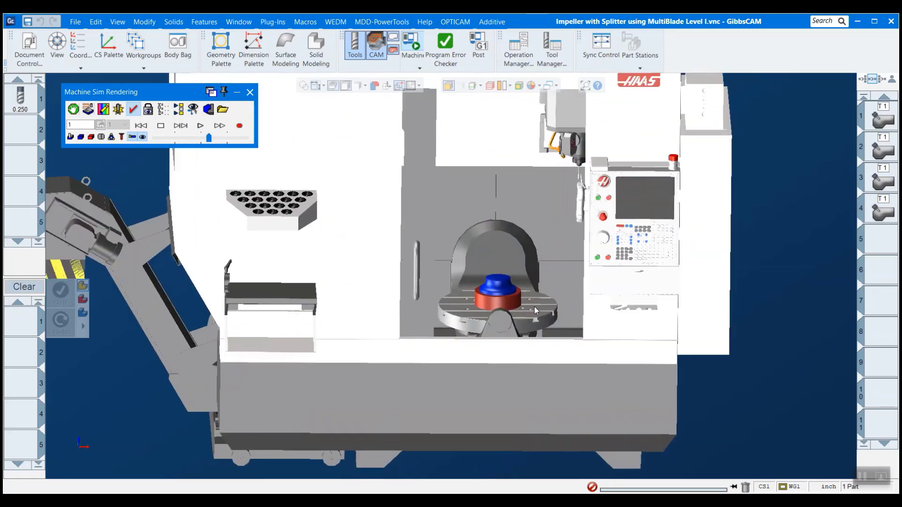
{"action": "scroll", "coordinate": [420, 266], "scroll_direction": "up", "scroll_amount": 2}
{"action": "scroll", "coordinate": [469, 338], "scroll_direction": "down", "scroll_amount": 2}
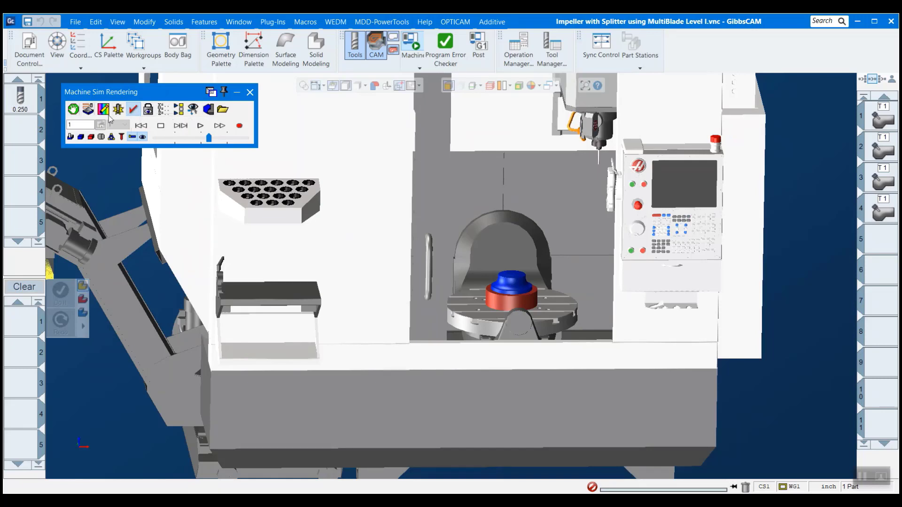
- Turn on collision checking and enable Beep, Stock Flash, Stop Animation and Log to Display in the machine simulation settings
{"action": "left_click", "coordinate": [120, 111]}
{"action": "right_click", "coordinate": [181, 94]}
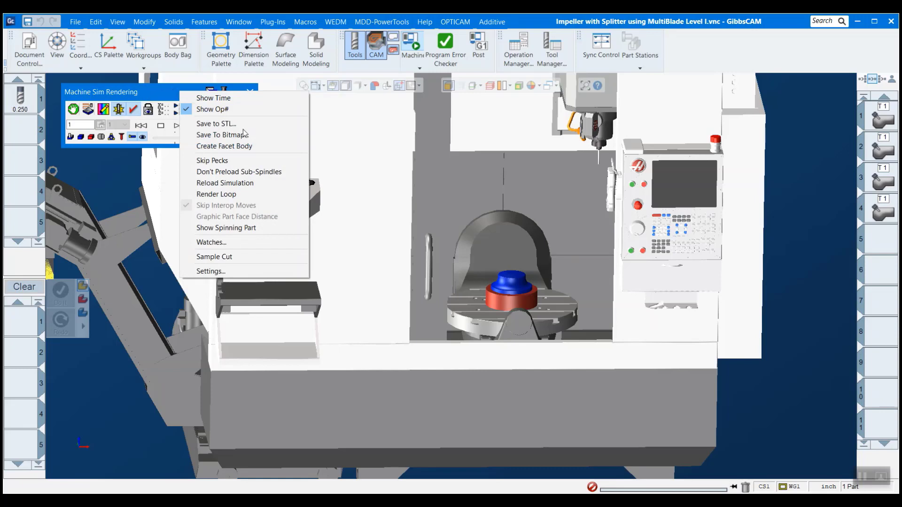
{"action": "left_click", "coordinate": [227, 271]}
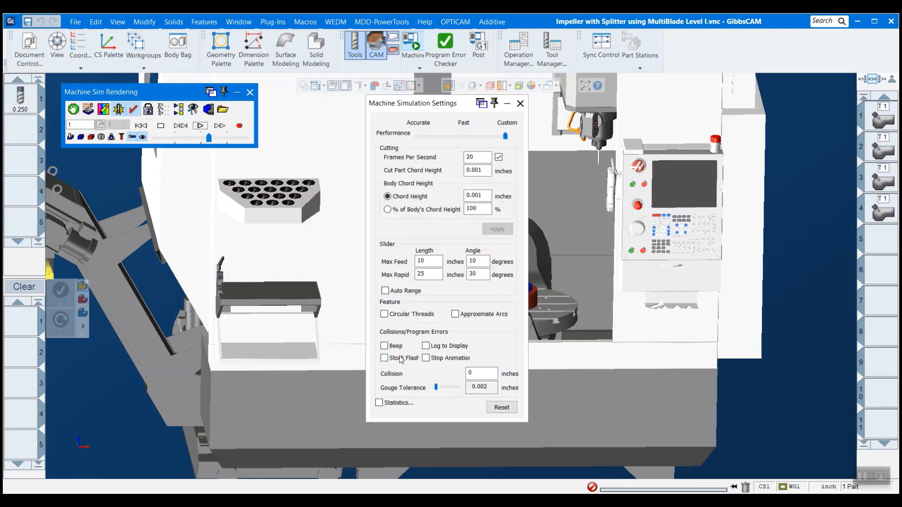
{"action": "left_click", "coordinate": [386, 347]}
{"action": "left_click", "coordinate": [394, 358]}
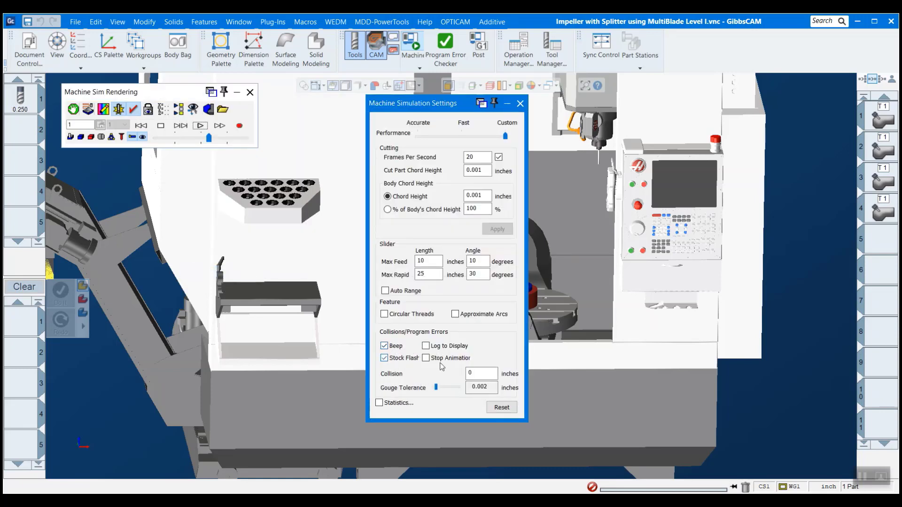
{"action": "left_click", "coordinate": [442, 359]}
{"action": "left_click", "coordinate": [439, 348]}
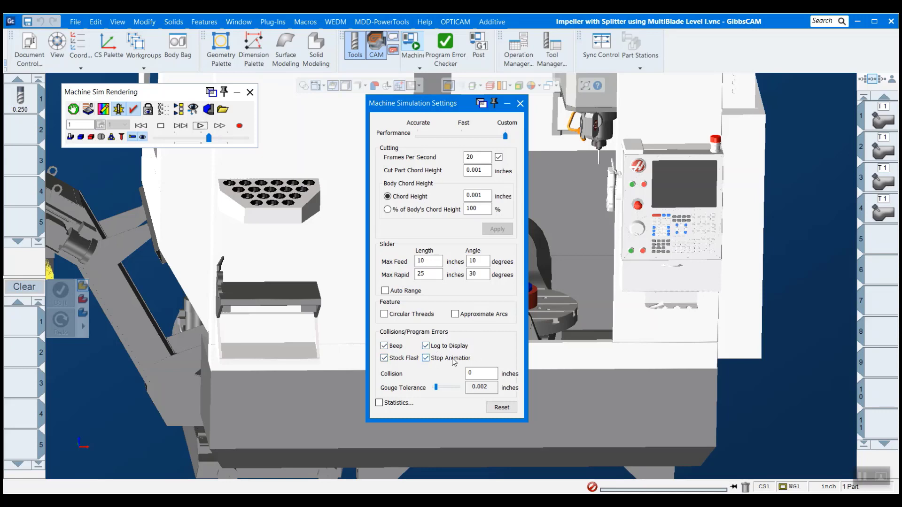
{"action": "left_click", "coordinate": [521, 105]}
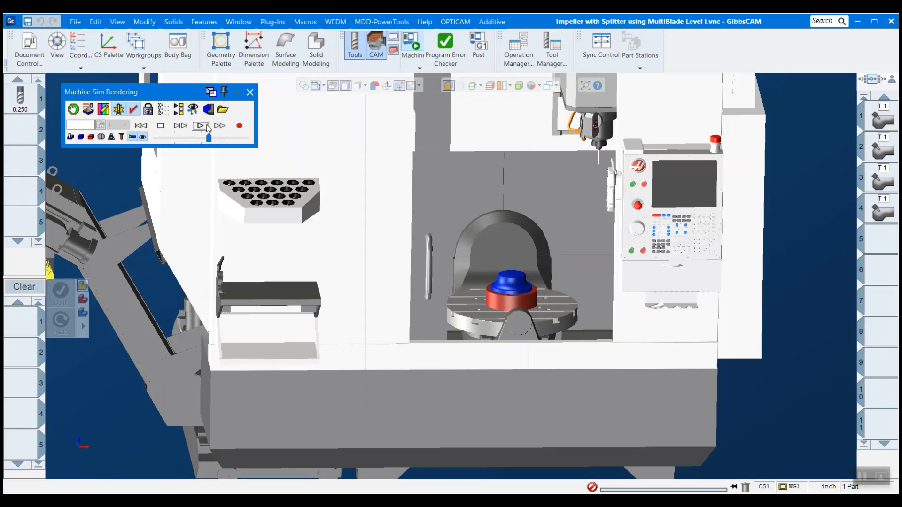
- Run the impeller simulation with collision checking and arrange the Clash/Gouge Console clear of the prompt, with its Op # column widened
{"action": "left_click", "coordinate": [206, 126]}
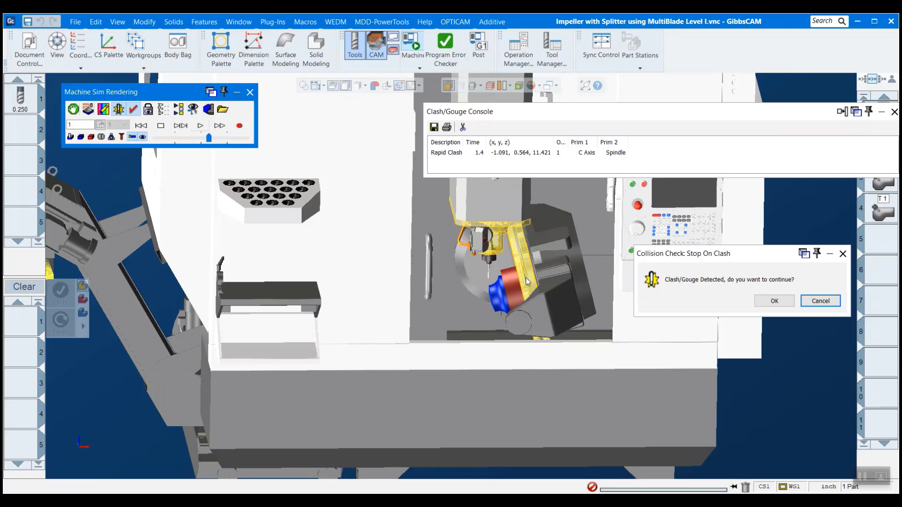
{"action": "middle_click_drag", "start_coordinate": [478, 309], "coordinate": [555, 261]}
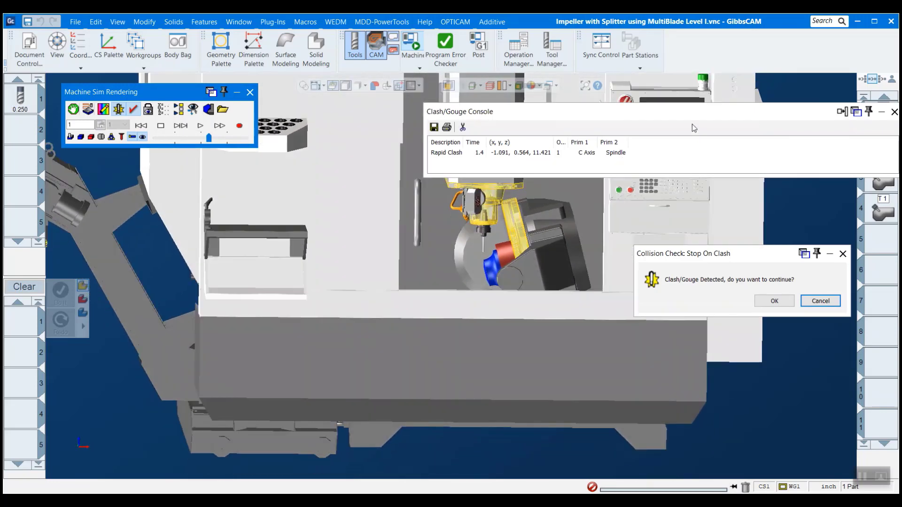
{"action": "left_click_drag", "start_coordinate": [690, 118], "coordinate": [558, 101]}
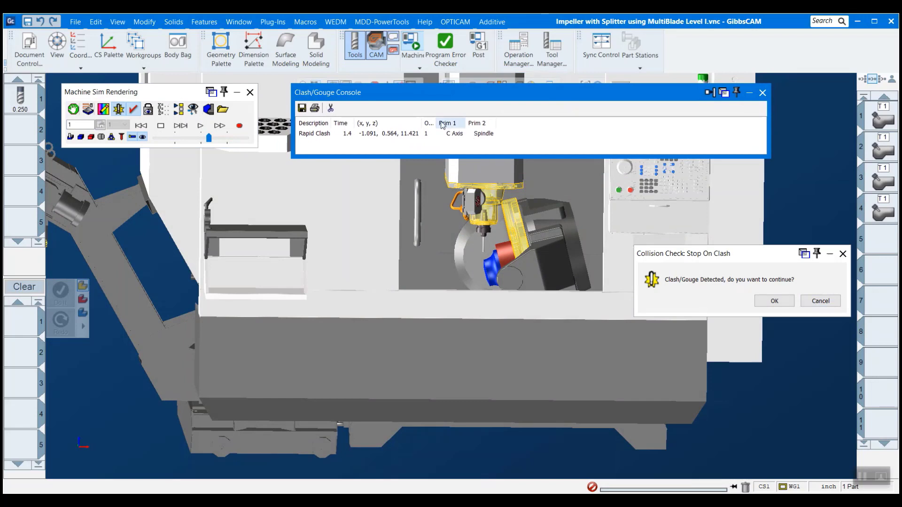
{"action": "left_click_drag", "start_coordinate": [436, 119], "coordinate": [495, 116]}
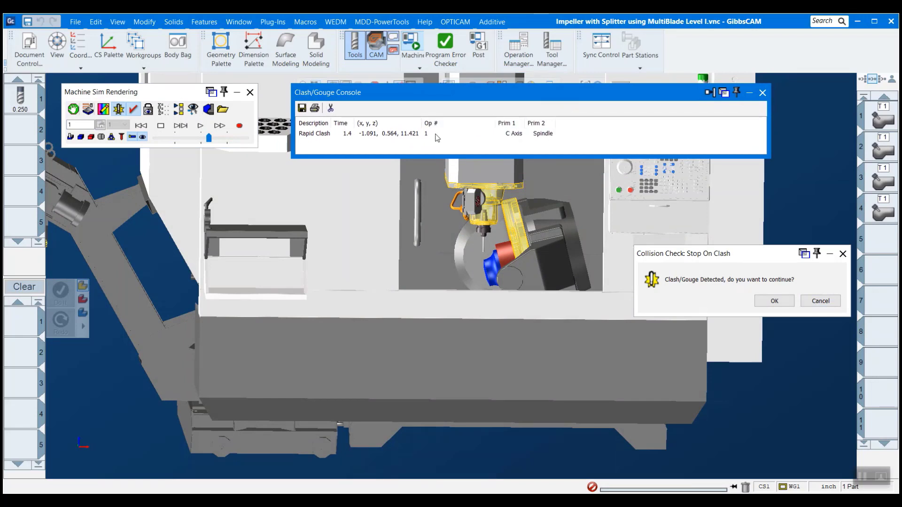
- Select the rapid clash entry for operation 1 and examine the contact area between the spindle and the C axis up close
{"action": "left_click", "coordinate": [435, 135]}
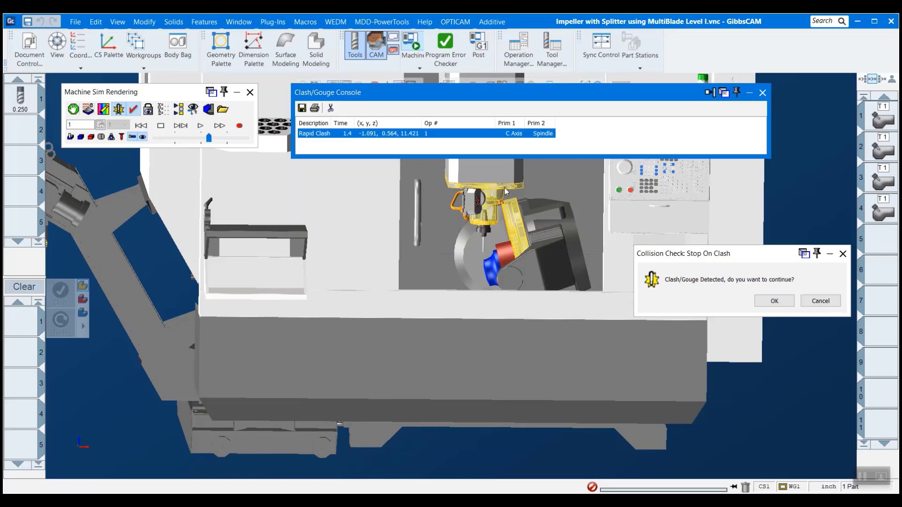
{"action": "scroll", "coordinate": [504, 187], "scroll_direction": "up", "scroll_amount": 5}
{"action": "scroll", "coordinate": [506, 287], "scroll_direction": "down", "scroll_amount": 3}
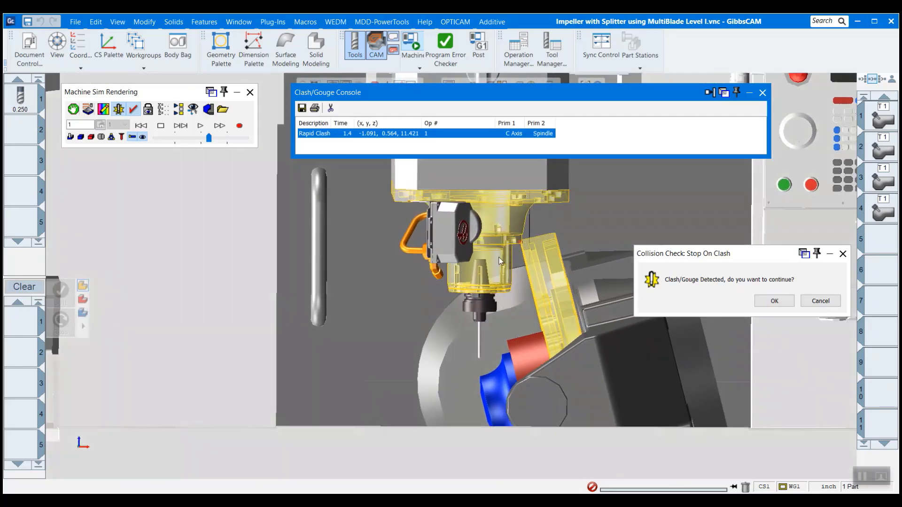
{"action": "scroll", "coordinate": [515, 249], "scroll_direction": "up", "scroll_amount": 3}
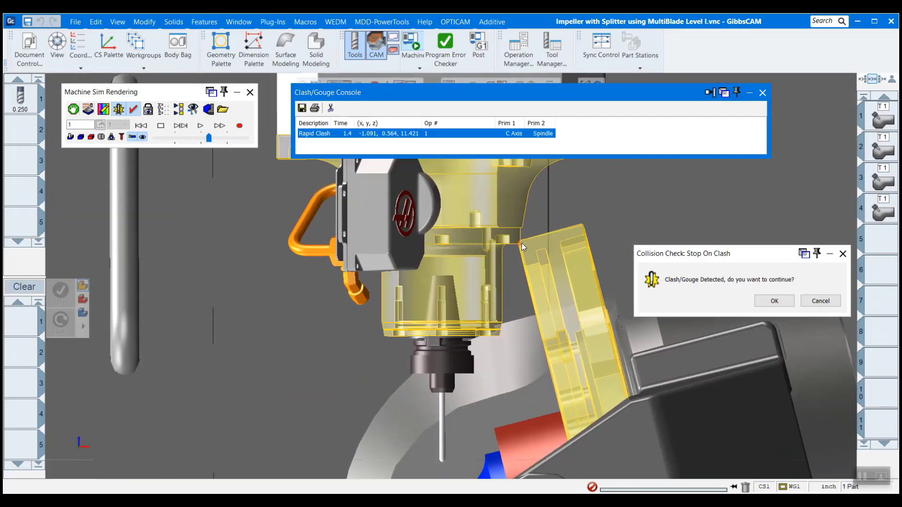
{"action": "scroll", "coordinate": [513, 245], "scroll_direction": "down", "scroll_amount": 2}
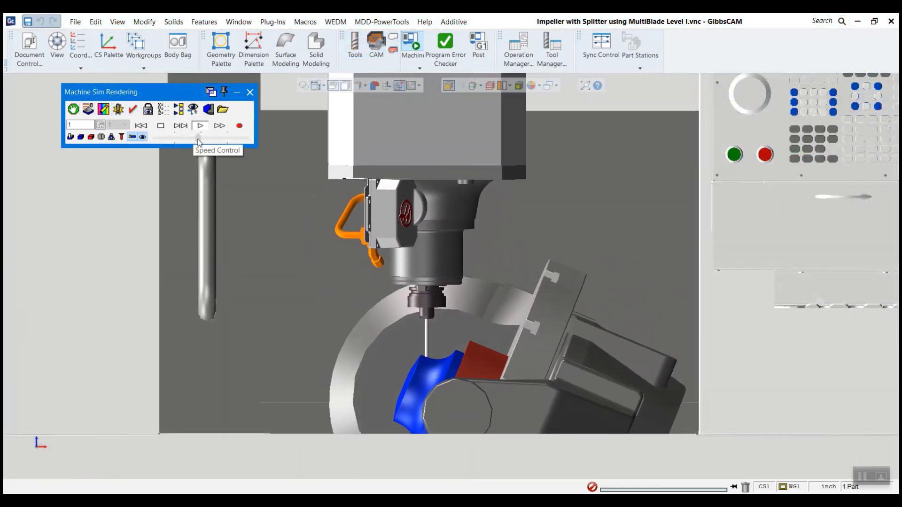
- Increase the playback speed of the running impeller machine simulation
{"action": "left_click_drag", "start_coordinate": [182, 137], "coordinate": [207, 138]}
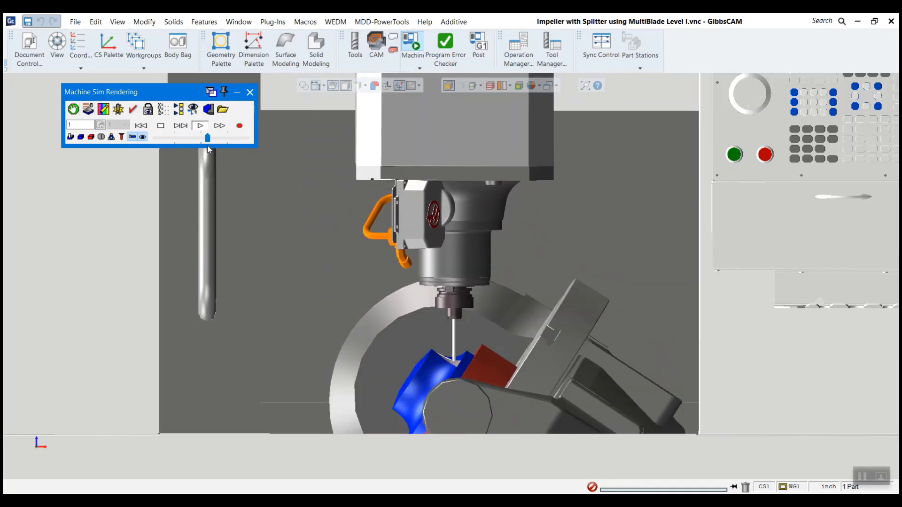